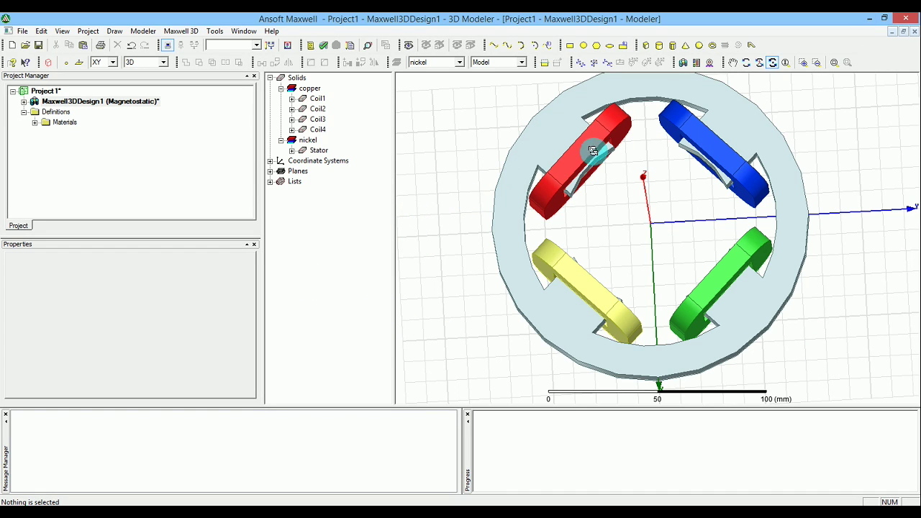
Zoom the view out until the stator ring and all four coloured coils fit comfortably.
{"action": "key", "text": "Escape"}
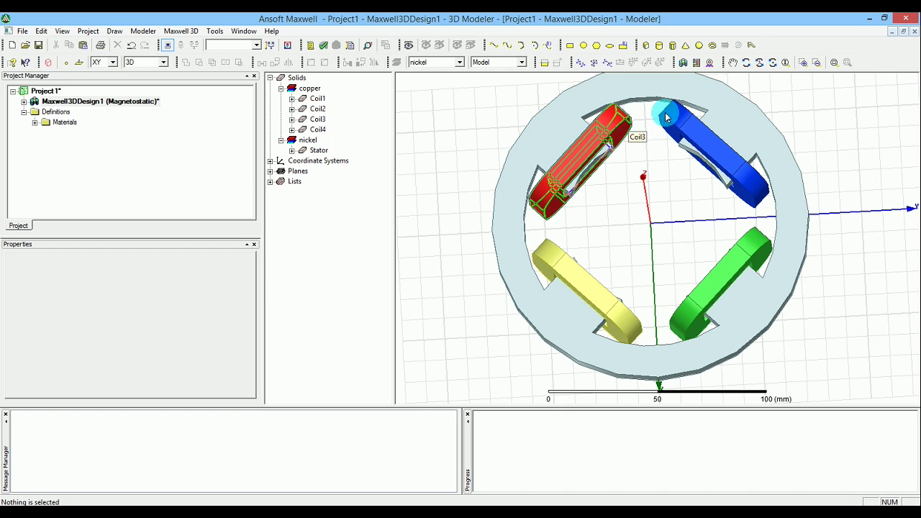
{"action": "left_click", "coordinate": [785, 62]}
{"action": "left_click_drag", "start_coordinate": [785, 109], "coordinate": [784, 139]}
{"action": "key", "text": "Escape"}
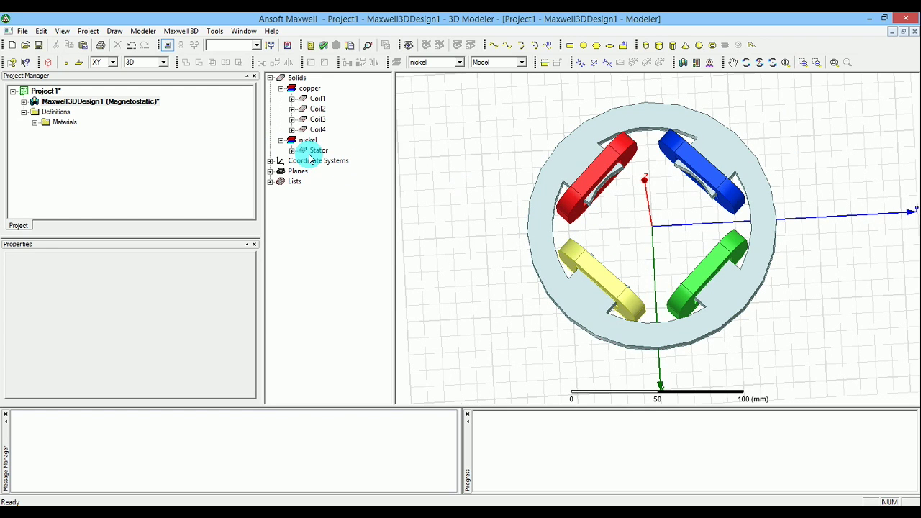
Select Coil1, Coil2, Coil3 and Coil4 together in the history tree.
{"action": "left_click", "coordinate": [317, 130]}
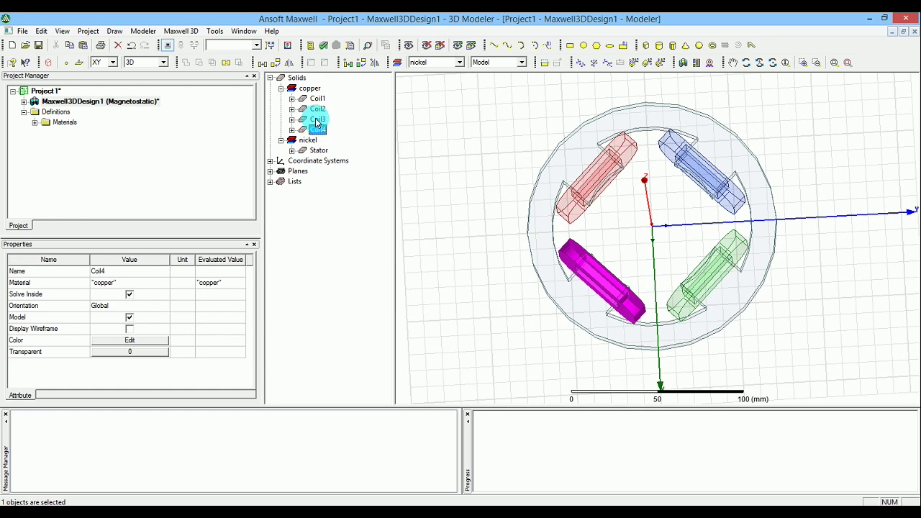
{"action": "left_click", "coordinate": [316, 110], "text": "ctrl"}
{"action": "left_click", "coordinate": [318, 120], "text": "ctrl"}
{"action": "left_click", "coordinate": [317, 99], "text": "ctrl"}
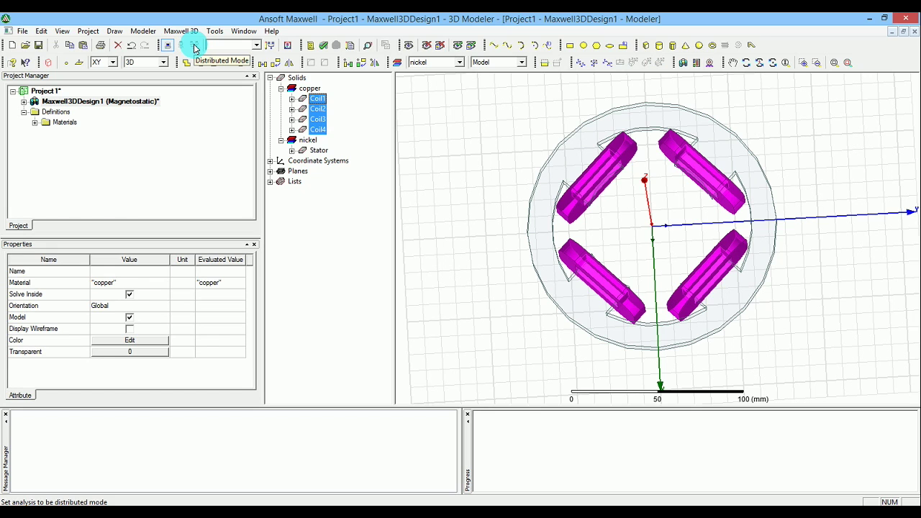
Open the Modeler > Surface > Section dialog for the selected coils.
{"action": "left_click", "coordinate": [115, 32]}
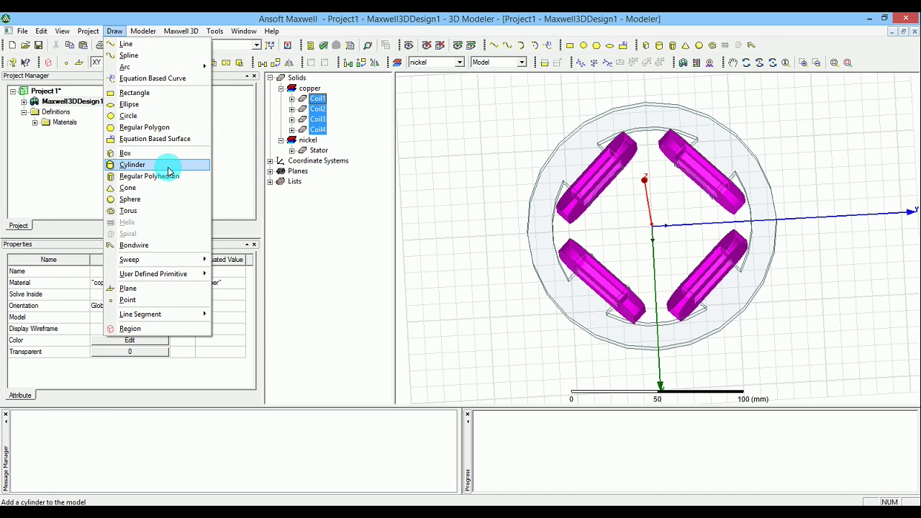
{"action": "mouse_move", "coordinate": [142, 33]}
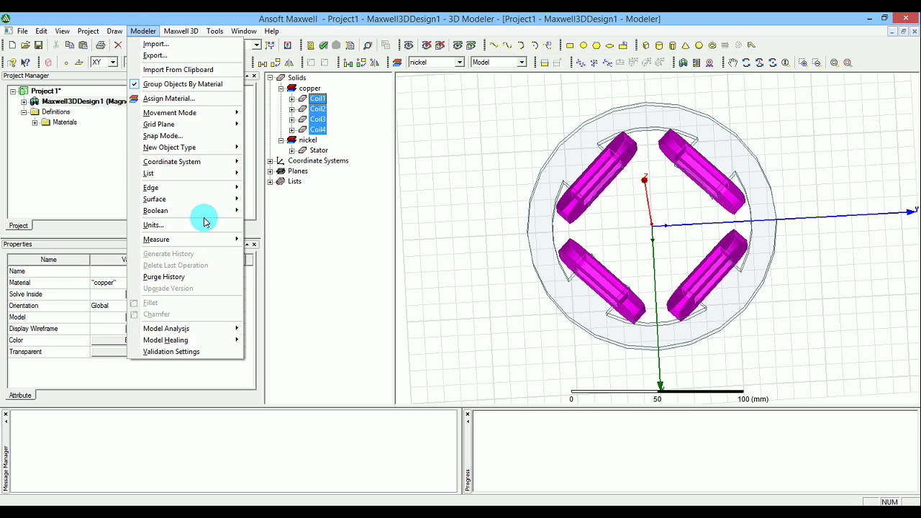
{"action": "mouse_move", "coordinate": [200, 204]}
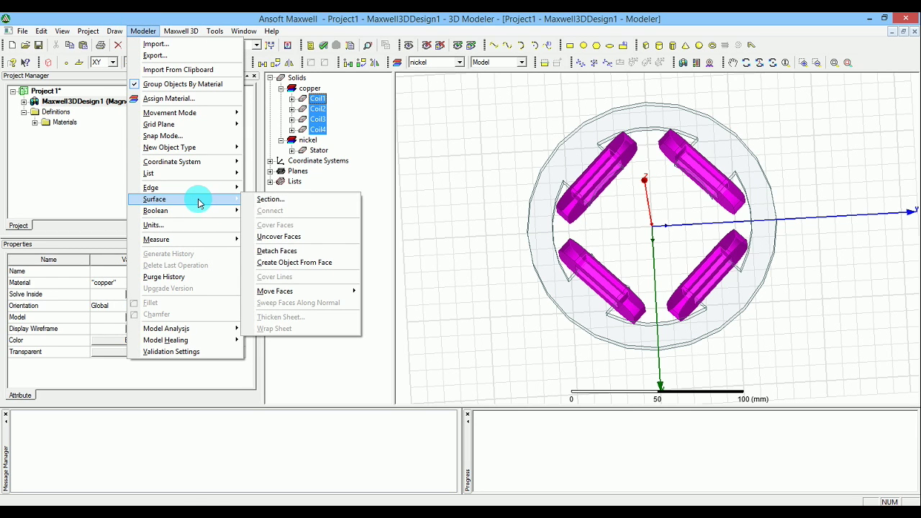
{"action": "left_click", "coordinate": [251, 200]}
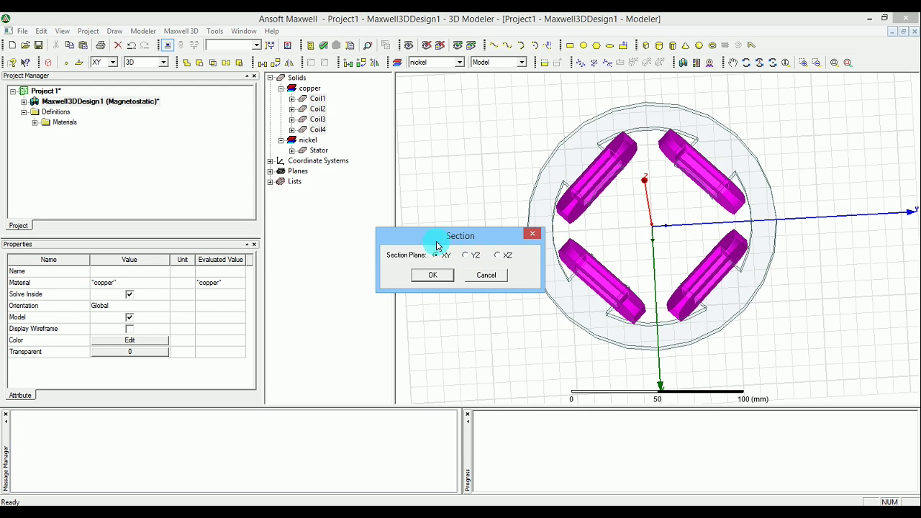
Section the four coils on the XY plane, creating Coil1_Section1 through Coil4_Section1.
{"action": "left_click", "coordinate": [436, 276]}
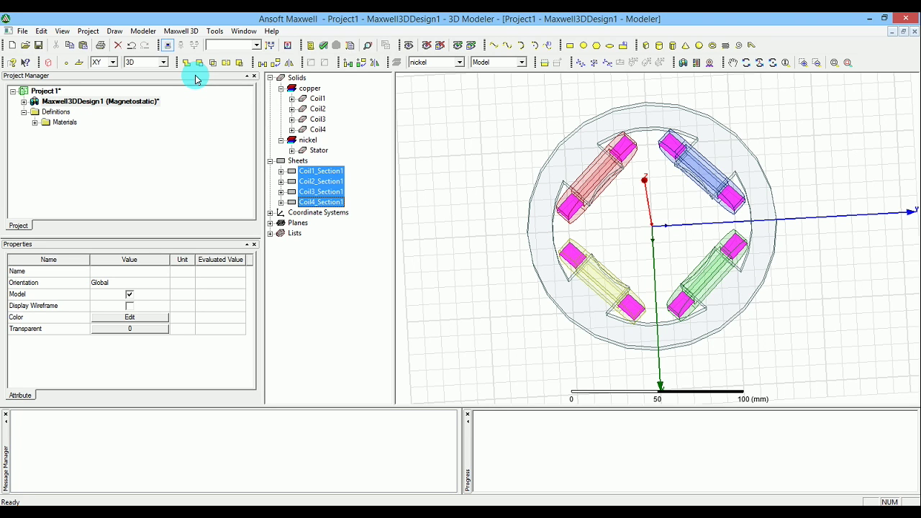
Rename Coil1_Section1 and Coil2_Section1 to Coil1_term and Coil2_term.
{"action": "left_click", "coordinate": [355, 169]}
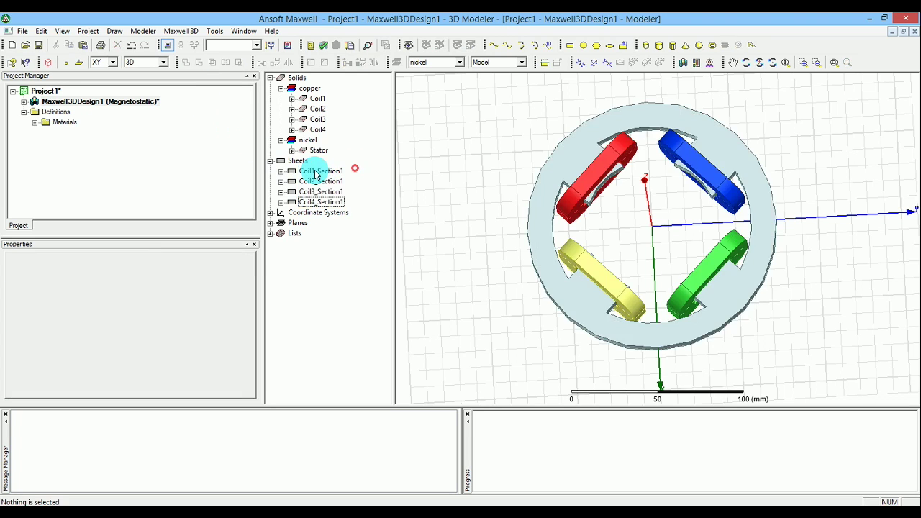
{"action": "left_click", "coordinate": [317, 172]}
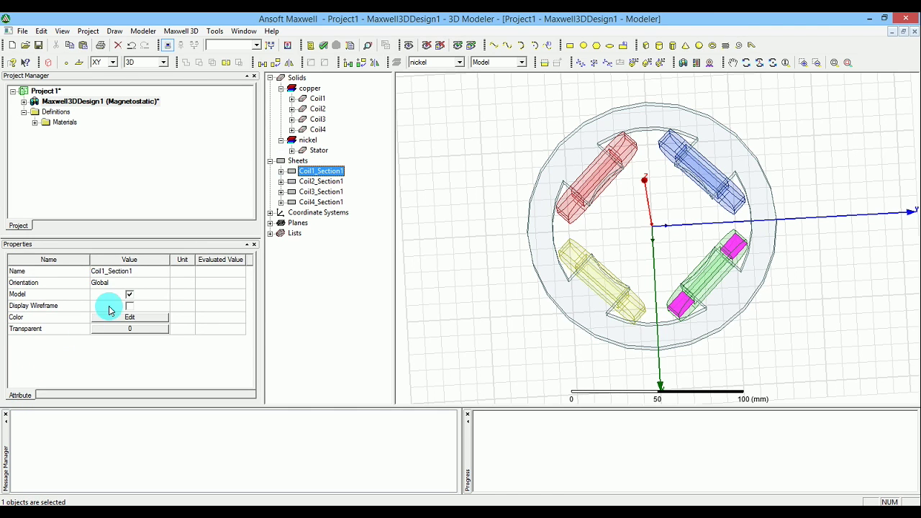
{"action": "left_click", "coordinate": [129, 271]}
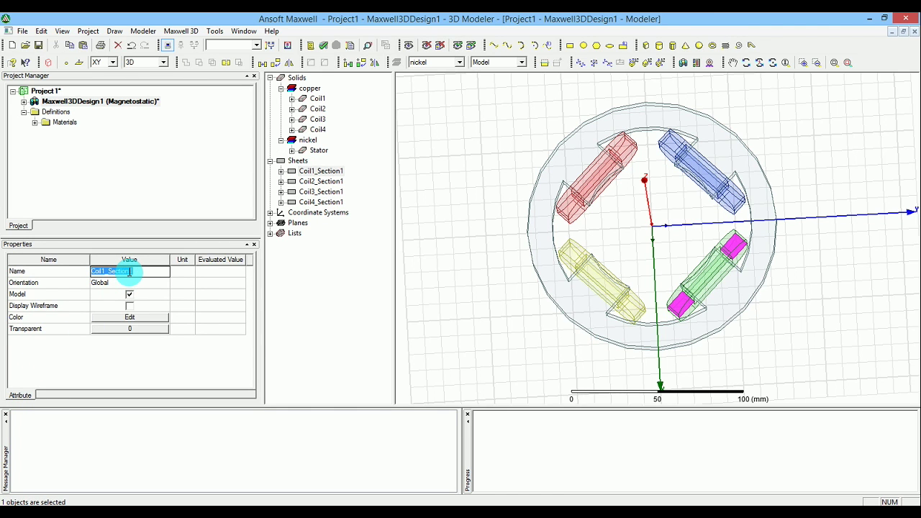
{"action": "left_click", "coordinate": [129, 271]}
{"action": "key", "text": "BackSpace"}
{"action": "key", "text": "BackSpace"}
{"action": "type", "text": "term"}
{"action": "left_click", "coordinate": [129, 272]}
{"action": "left_click", "coordinate": [131, 278]}
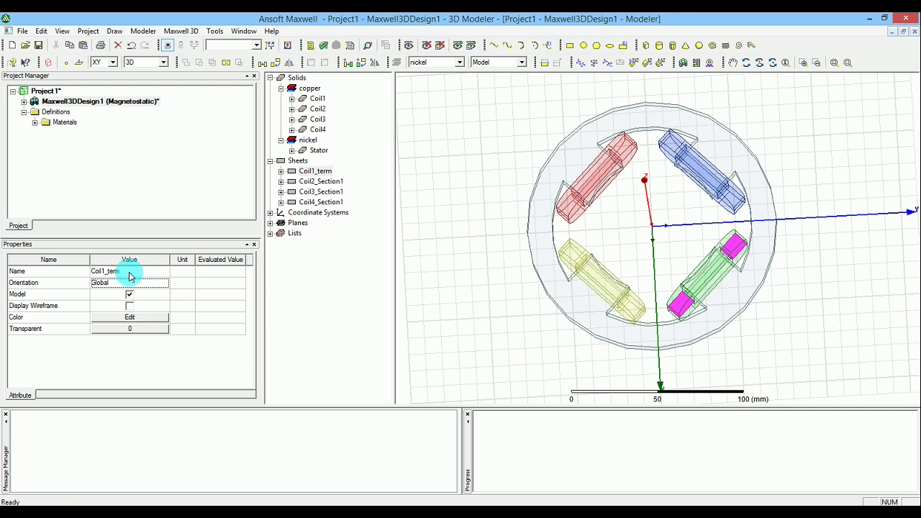
{"action": "left_click", "coordinate": [335, 181]}
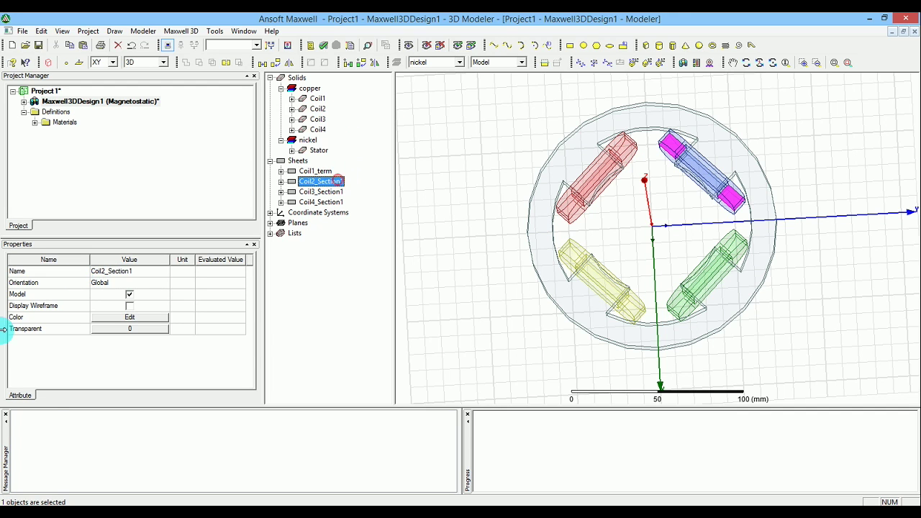
{"action": "left_click", "coordinate": [139, 271]}
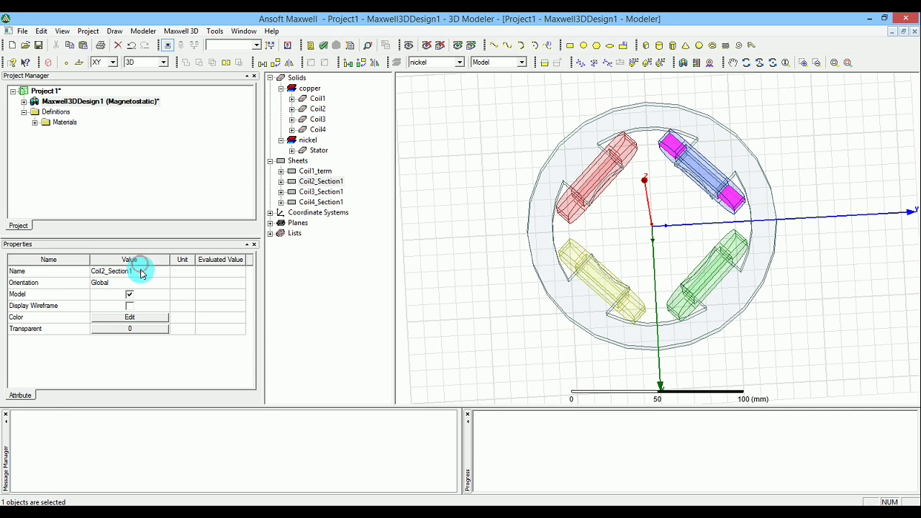
{"action": "left_click", "coordinate": [141, 271]}
{"action": "left_click", "coordinate": [141, 271]}
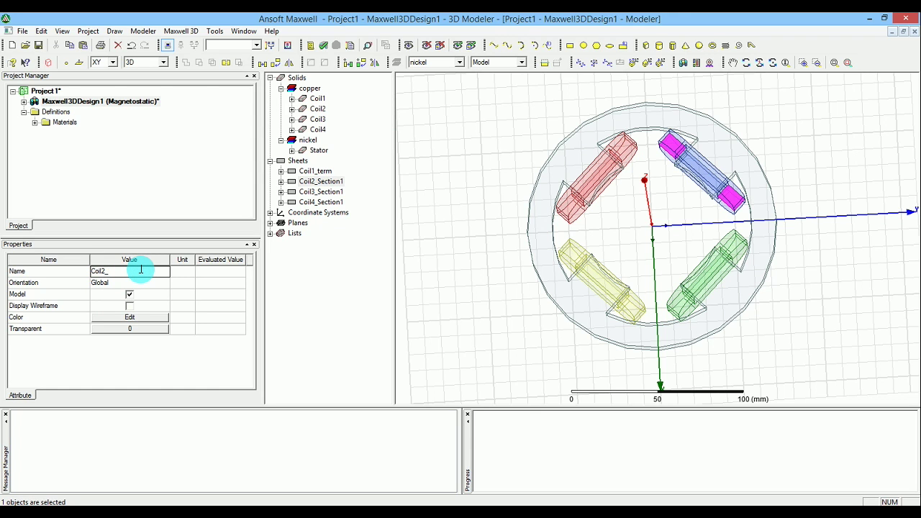
{"action": "type", "text": "tem"}
{"action": "type", "text": "rm"}
{"action": "key", "text": "Return"}
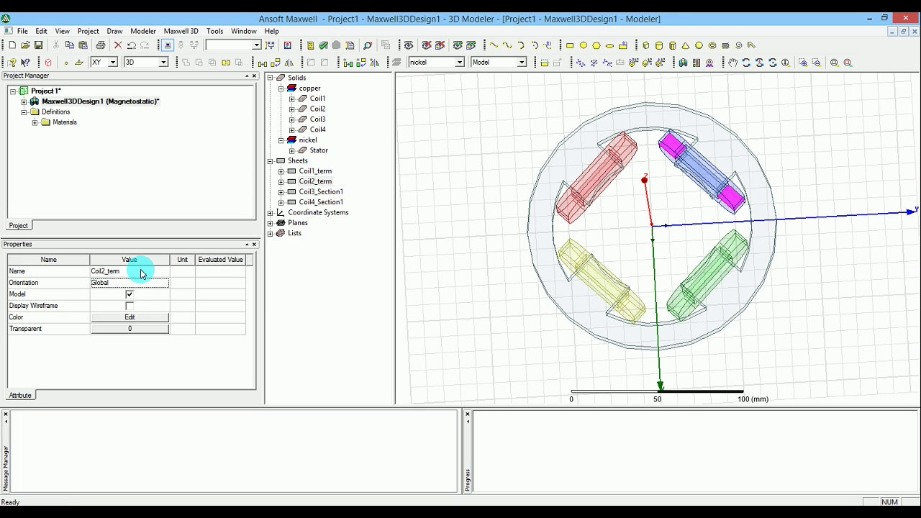
Rename Coil3_Section1 and Coil4_Section1 to Coil3_term and Coil4_term.
{"action": "left_click", "coordinate": [321, 192]}
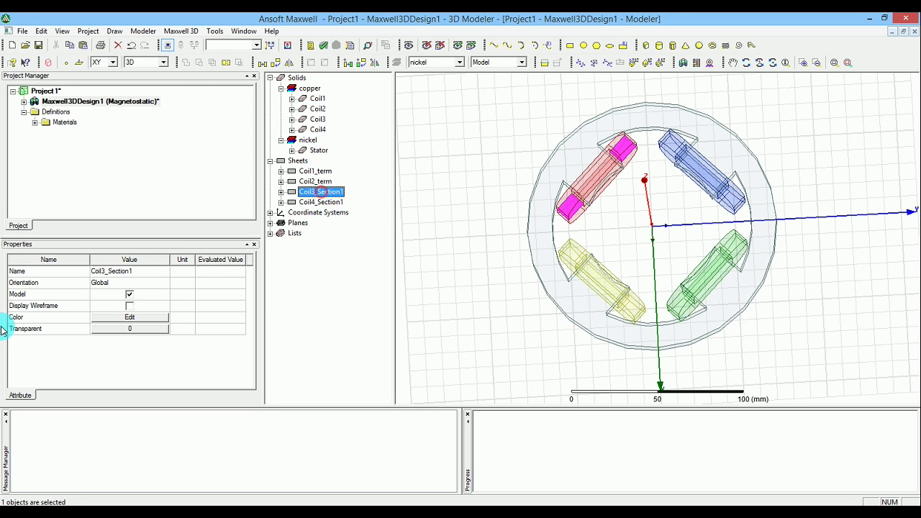
{"action": "left_click", "coordinate": [144, 271]}
{"action": "left_click", "coordinate": [145, 272]}
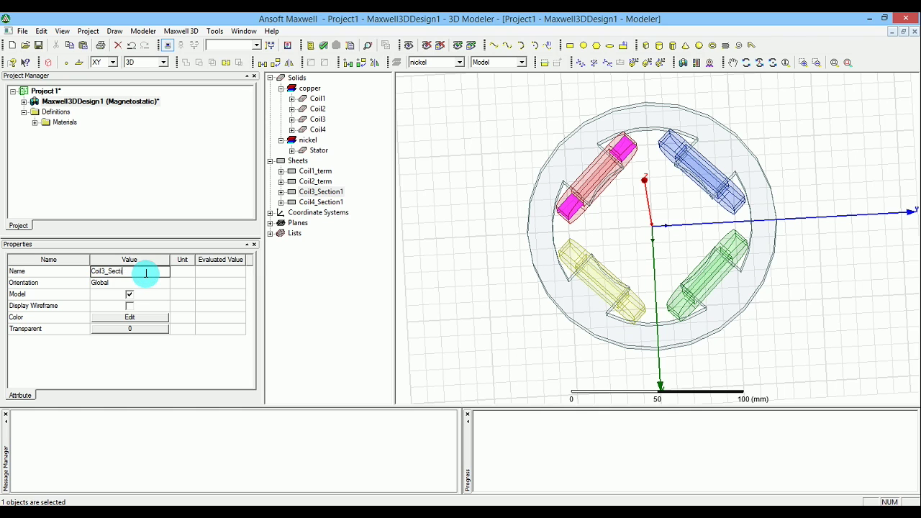
{"action": "type", "text": "term"}
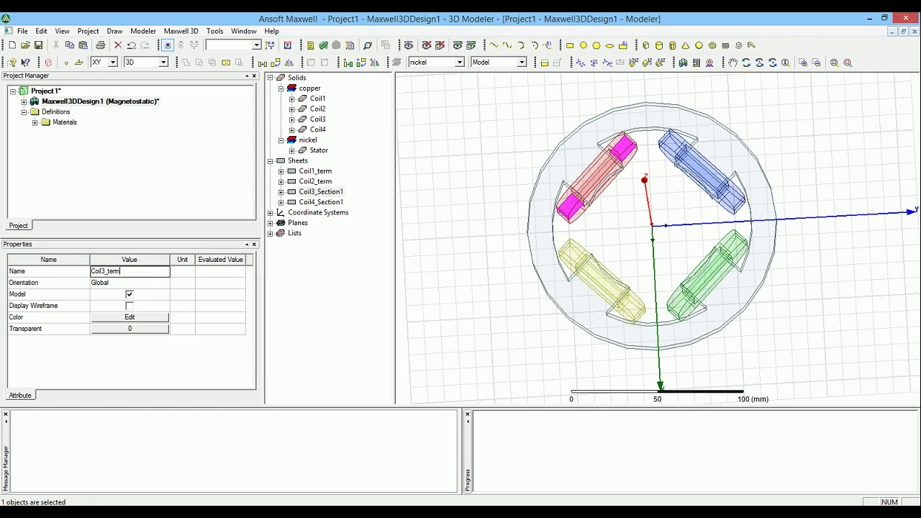
{"action": "left_click", "coordinate": [144, 281]}
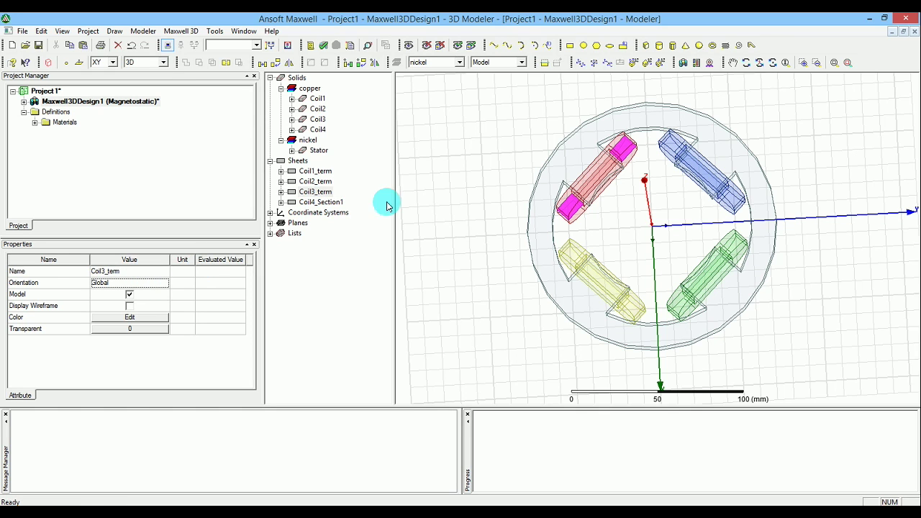
{"action": "left_click", "coordinate": [334, 203]}
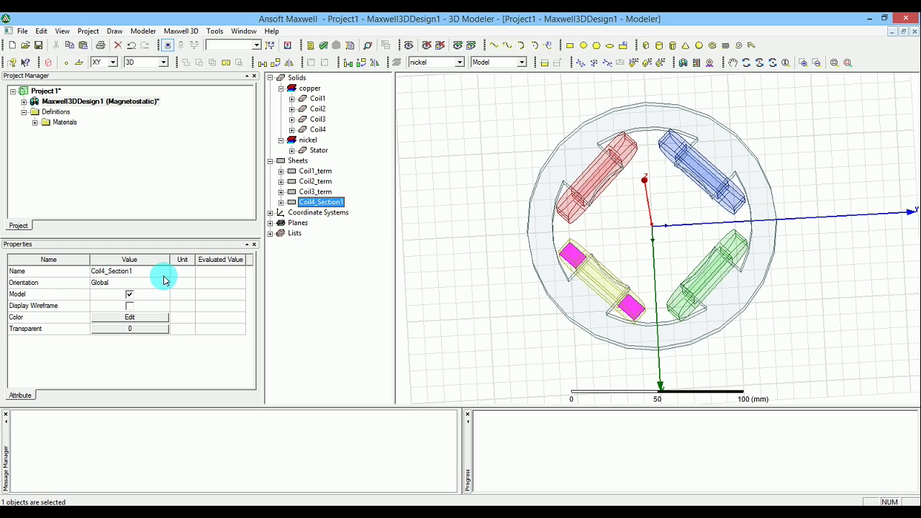
{"action": "left_click", "coordinate": [162, 273]}
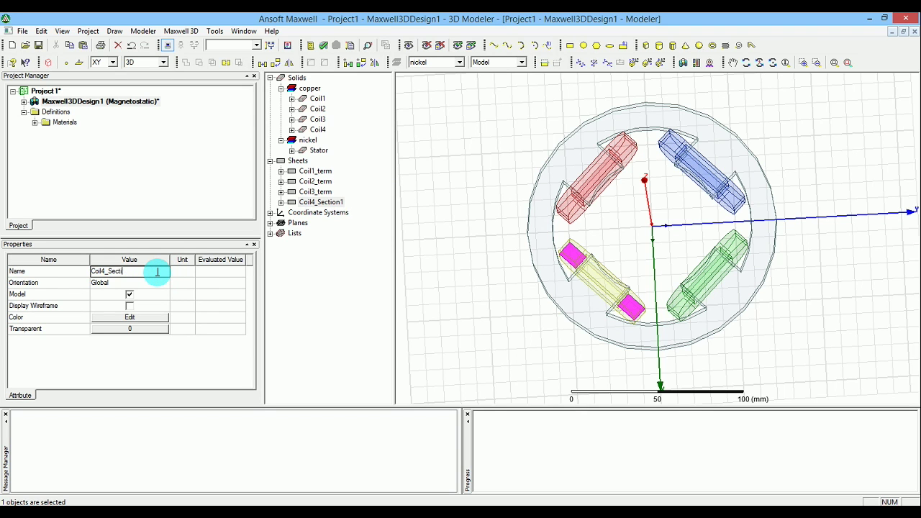
{"action": "type", "text": "term"}
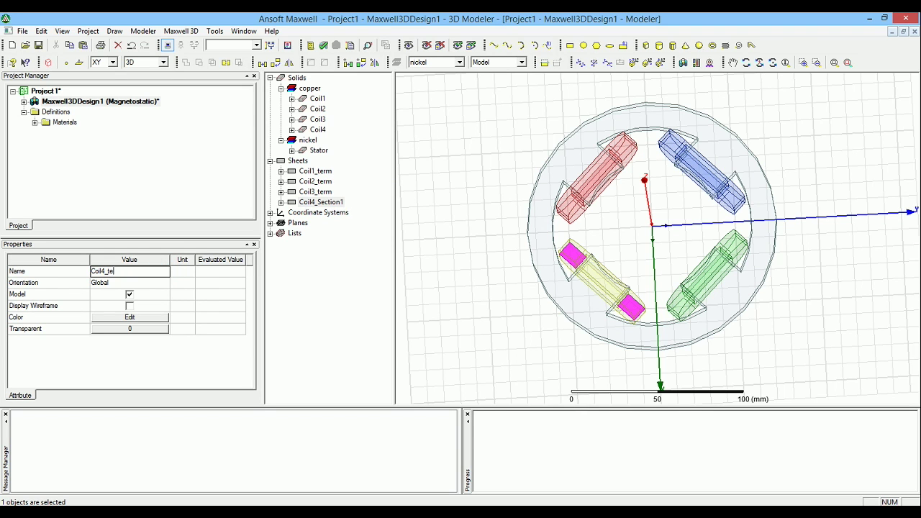
{"action": "left_click", "coordinate": [159, 277]}
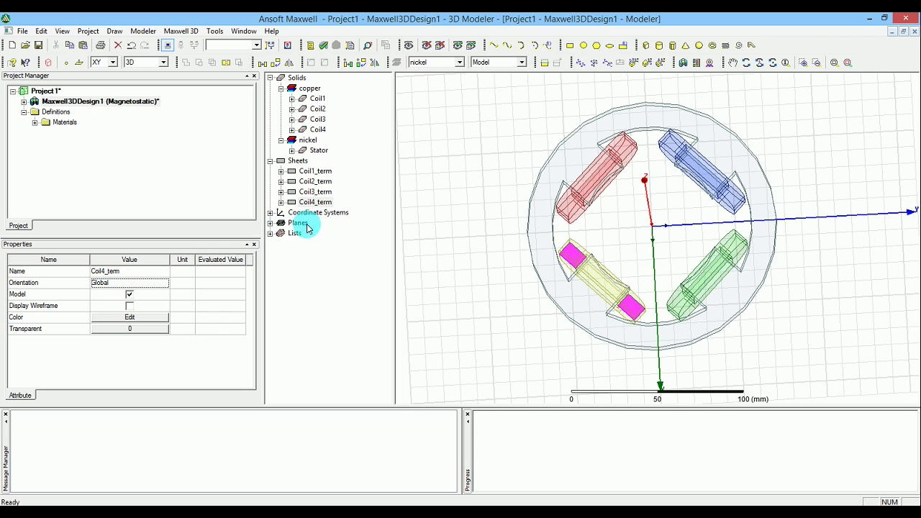
{"action": "left_click", "coordinate": [315, 192], "text": "ctrl"}
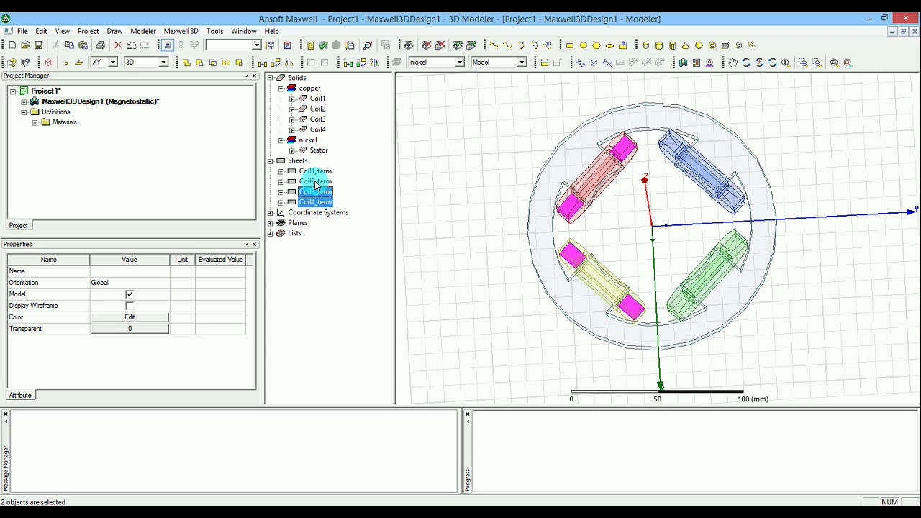
Apply Separate Bodies to the four Coil_term sheets and delete the extra _Separate1 pieces.
{"action": "left_click", "coordinate": [314, 182], "text": "ctrl"}
{"action": "left_click", "coordinate": [314, 172], "text": "ctrl"}
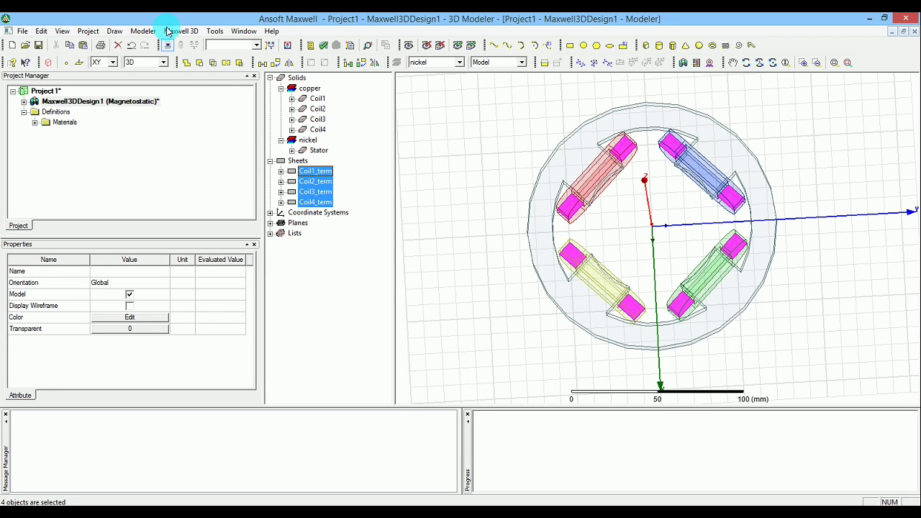
{"action": "left_click", "coordinate": [144, 31]}
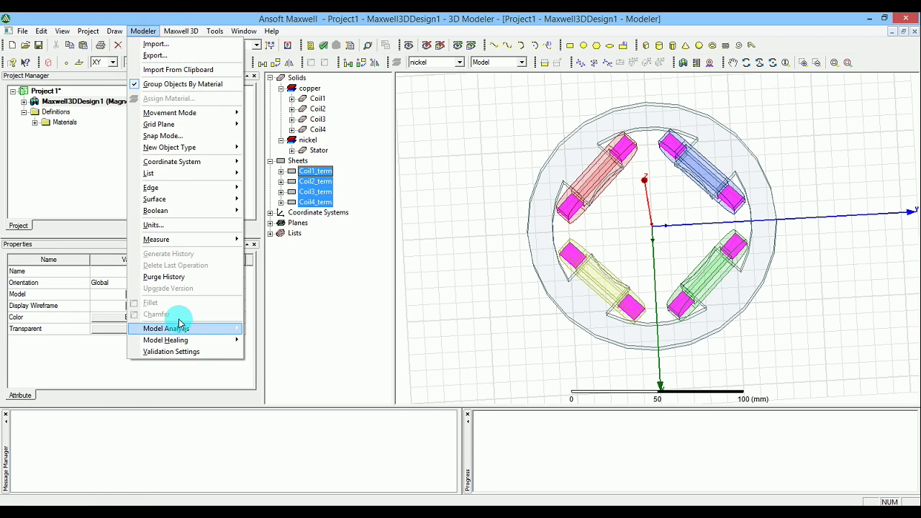
{"action": "mouse_move", "coordinate": [168, 211]}
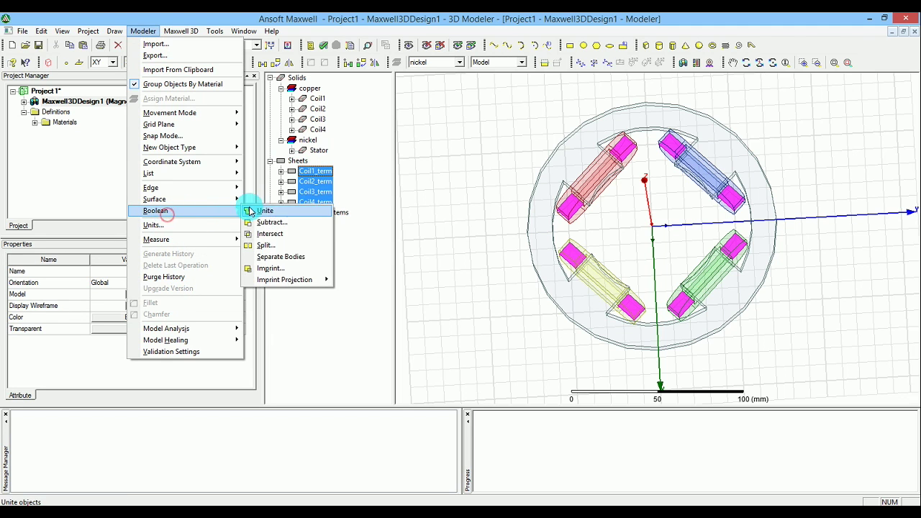
{"action": "left_click", "coordinate": [279, 257]}
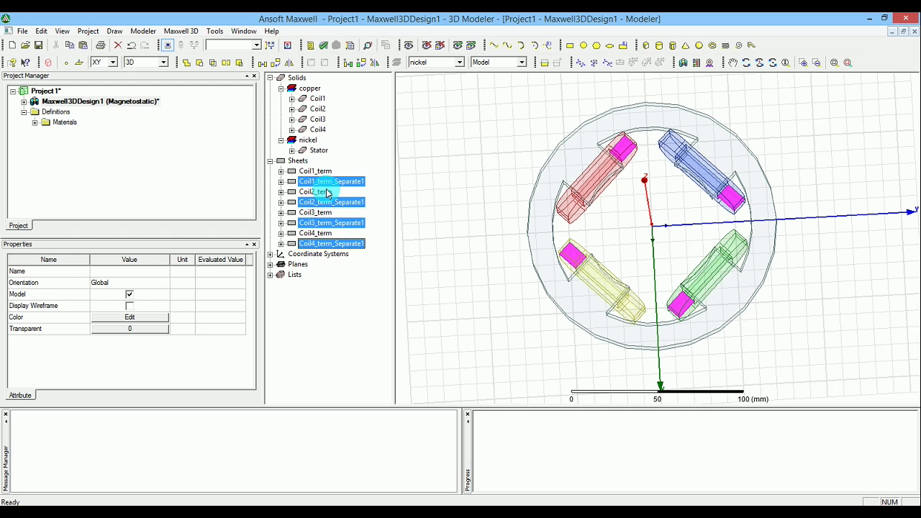
{"action": "key", "text": "Delete"}
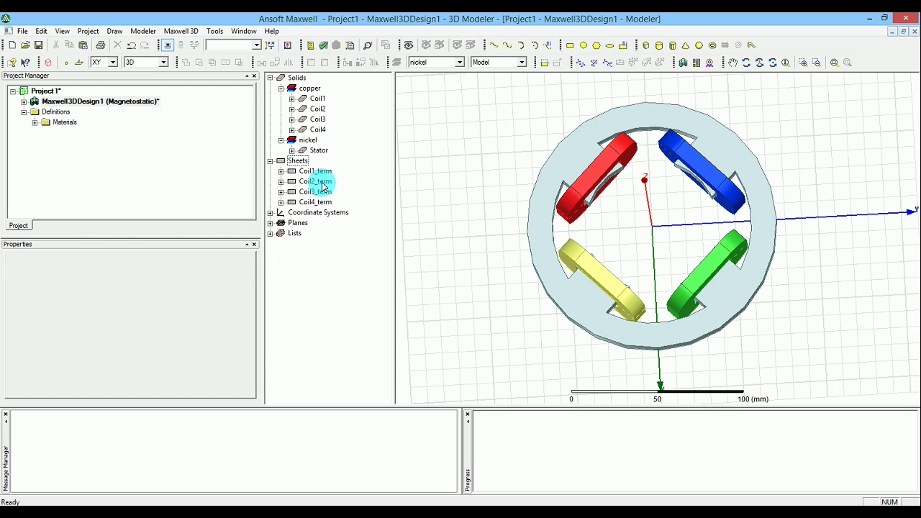
Inspect each Coil_term terminal sheet in turn in the model tree.
{"action": "left_click", "coordinate": [317, 172]}
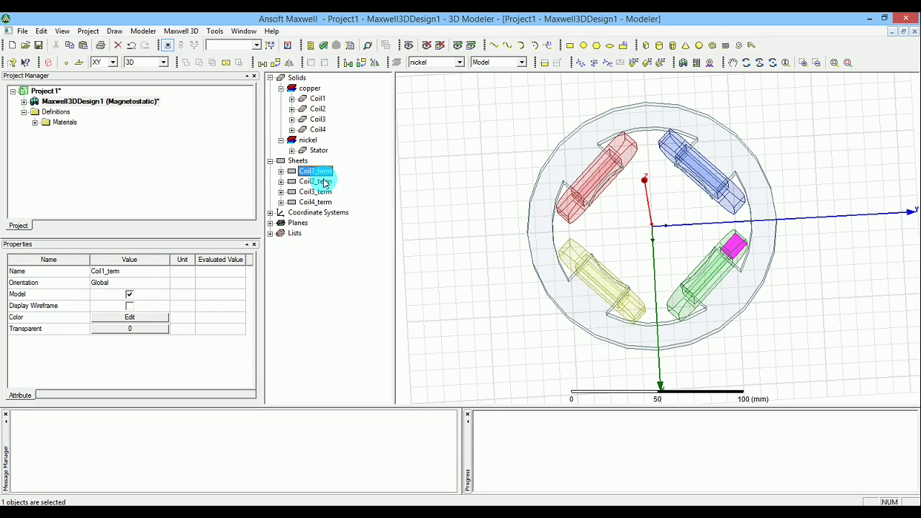
{"action": "left_click", "coordinate": [325, 183]}
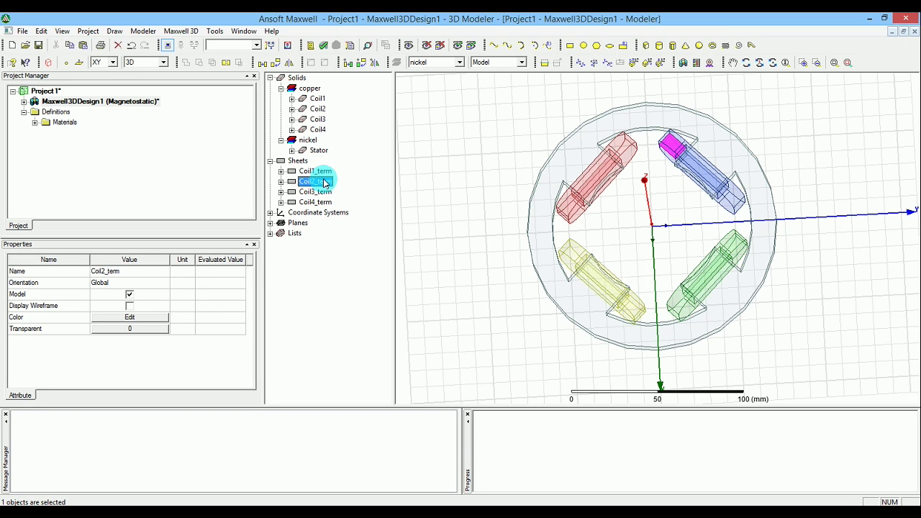
{"action": "key", "text": "Down"}
{"action": "key", "text": "Down"}
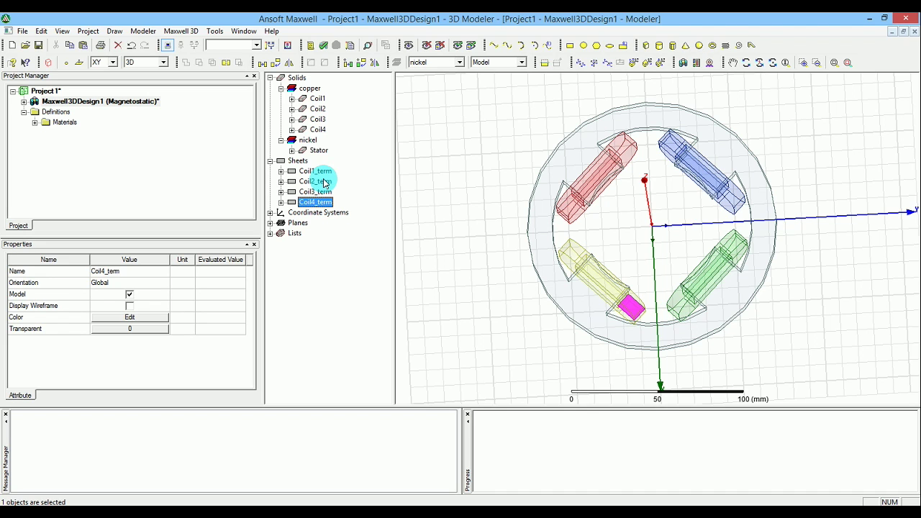
With all four terminal sheets selected, open Assign Excitation > Current.
{"action": "left_click", "coordinate": [321, 173], "text": "ctrl"}
{"action": "left_click", "coordinate": [322, 182], "text": "ctrl"}
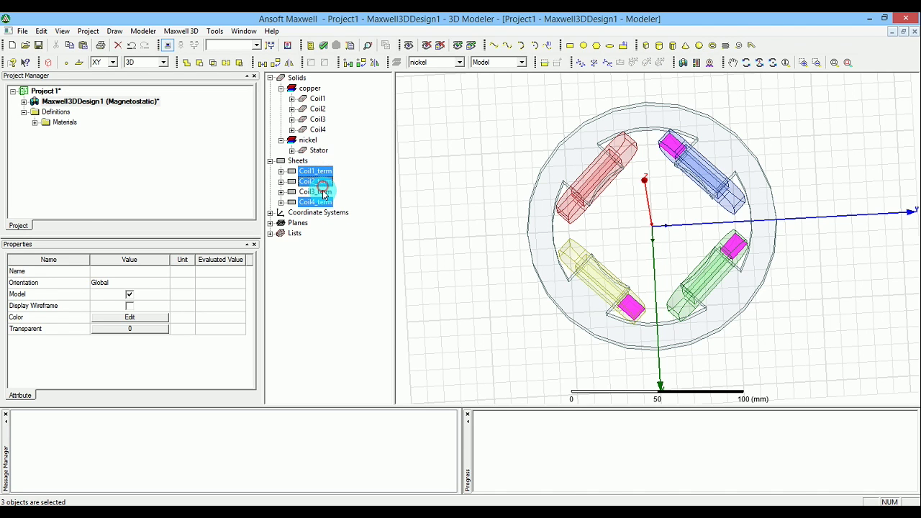
{"action": "left_click", "coordinate": [325, 191], "text": "ctrl"}
{"action": "right_click", "coordinate": [325, 191]}
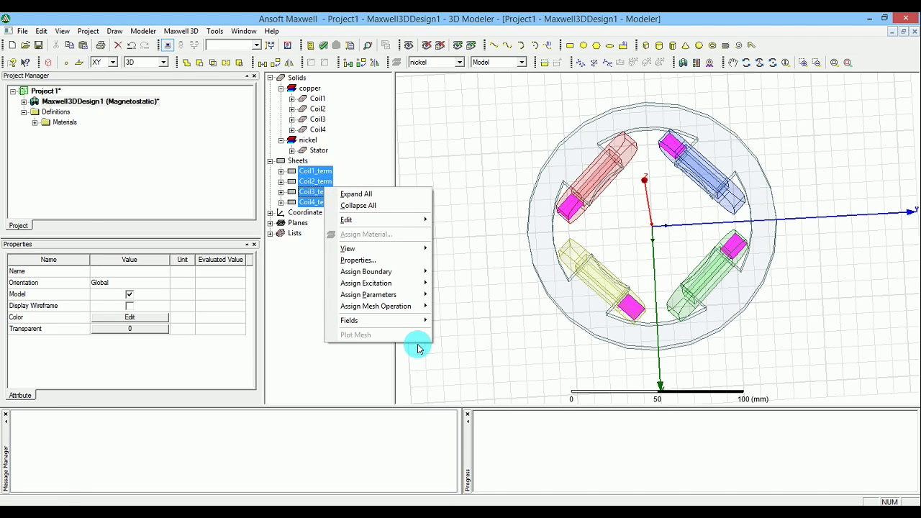
{"action": "mouse_move", "coordinate": [416, 292]}
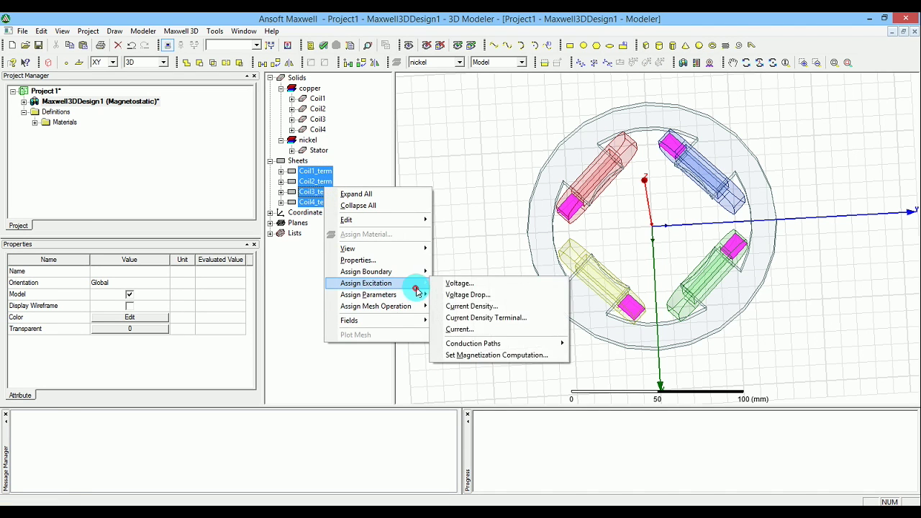
{"action": "left_click", "coordinate": [462, 331]}
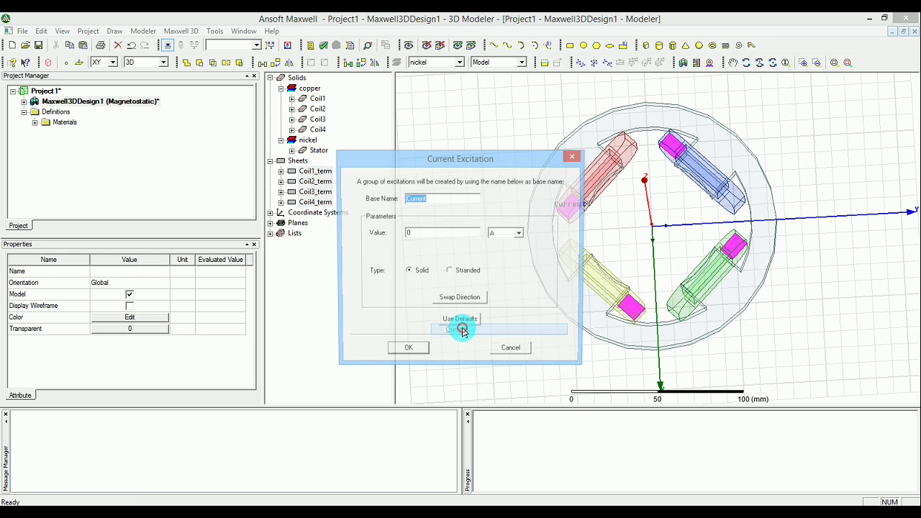
Assign a 200 A Stranded current excitation to the four coil terminals.
{"action": "left_click", "coordinate": [436, 232]}
{"action": "type", "text": "200"}
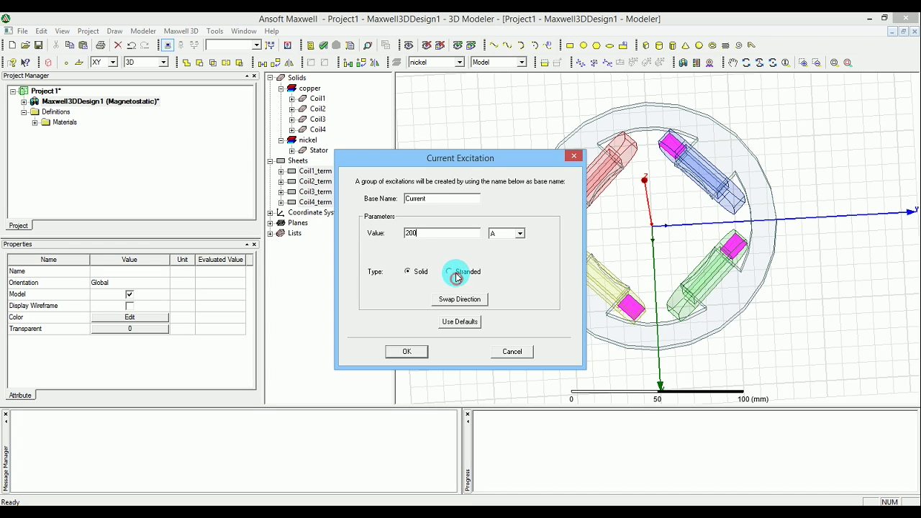
{"action": "left_click", "coordinate": [452, 272]}
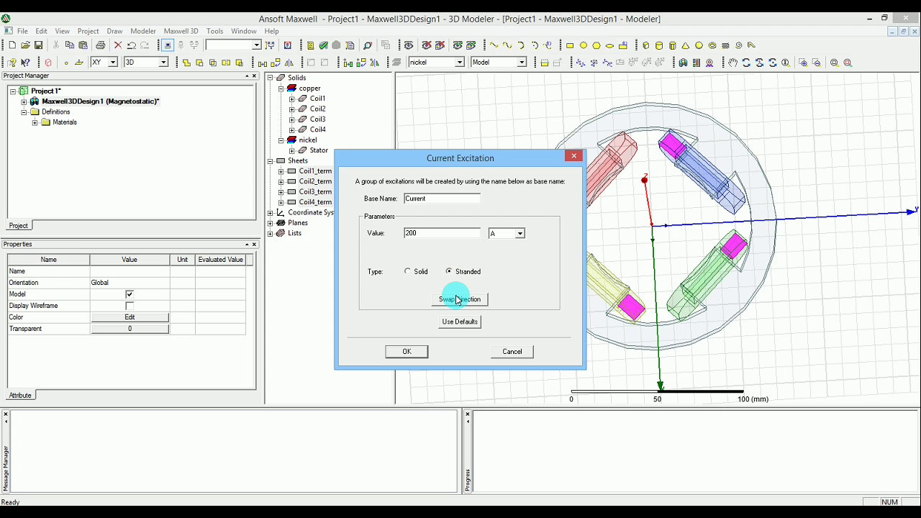
{"action": "left_click", "coordinate": [457, 300]}
{"action": "left_click", "coordinate": [466, 265]}
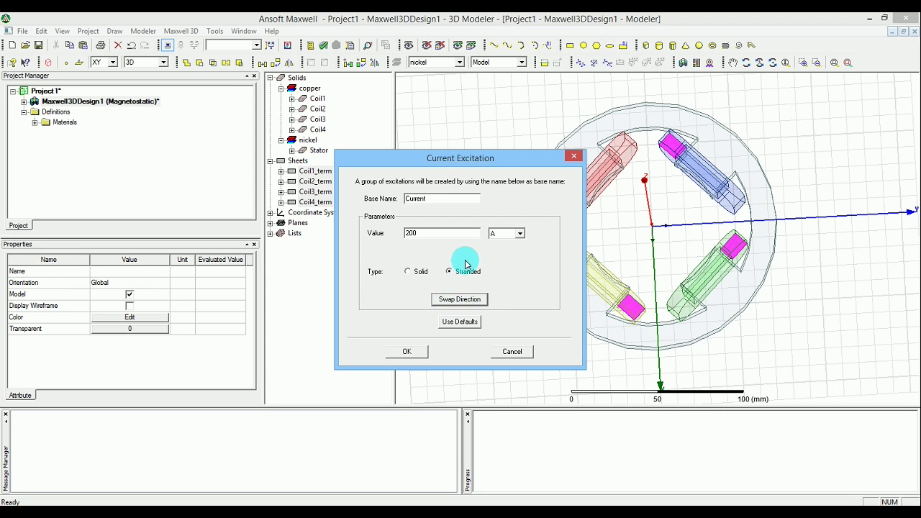
{"action": "left_click_drag", "start_coordinate": [496, 158], "coordinate": [376, 136]}
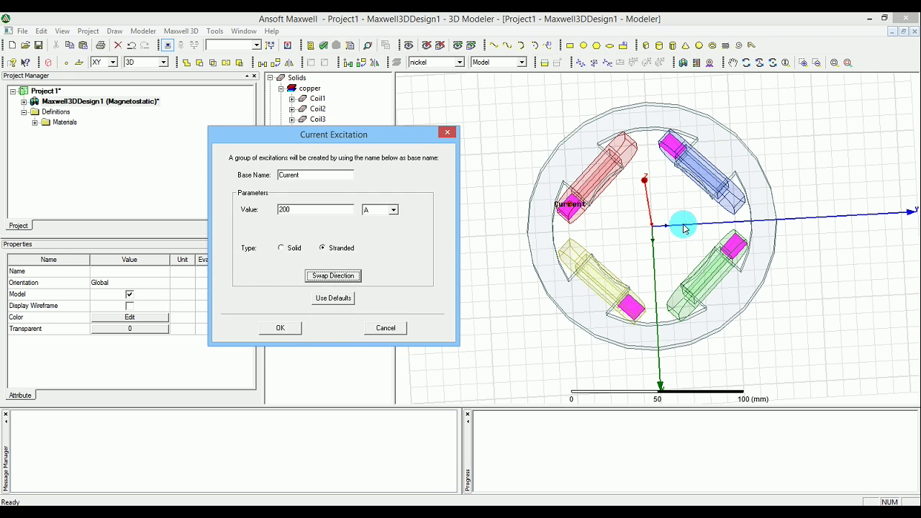
{"action": "key", "text": "Tab"}
{"action": "left_click", "coordinate": [620, 233]}
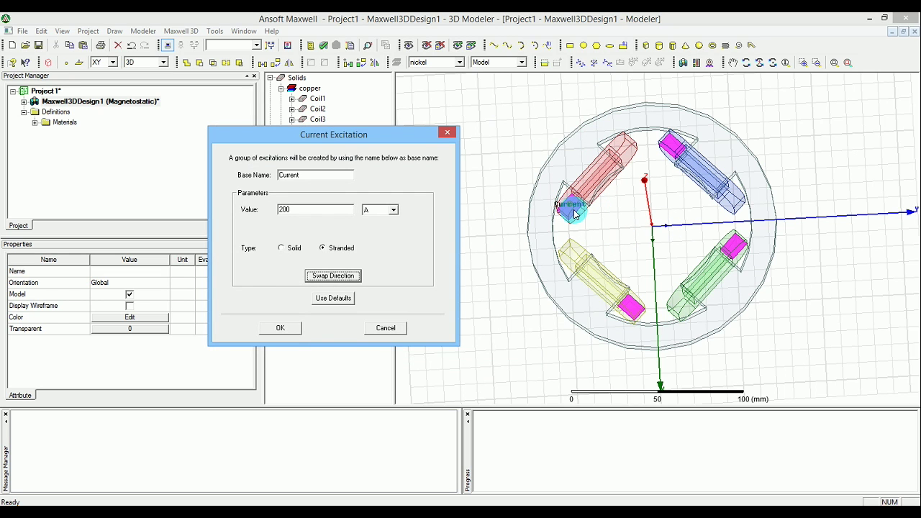
{"action": "left_click", "coordinate": [268, 332]}
{"action": "left_click", "coordinate": [576, 289]}
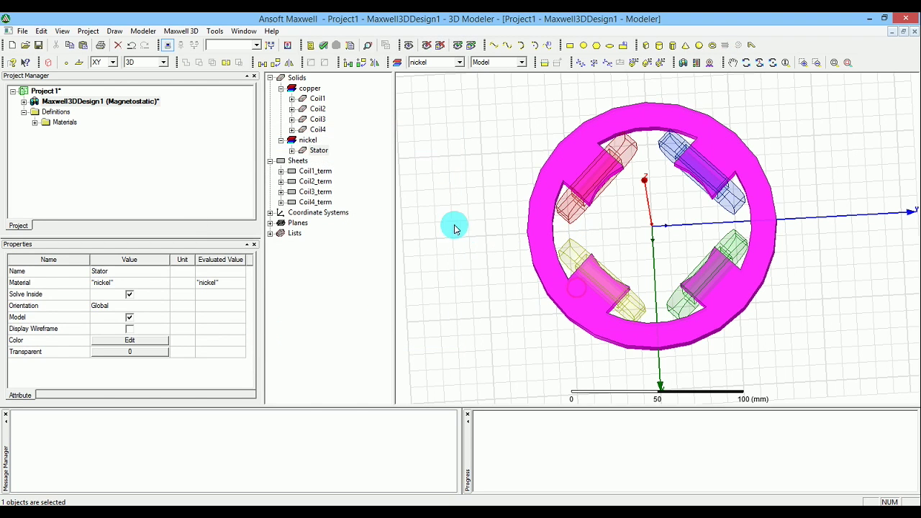
{"action": "left_click", "coordinate": [25, 102]}
{"action": "left_click", "coordinate": [45, 133]}
{"action": "left_click", "coordinate": [35, 132]}
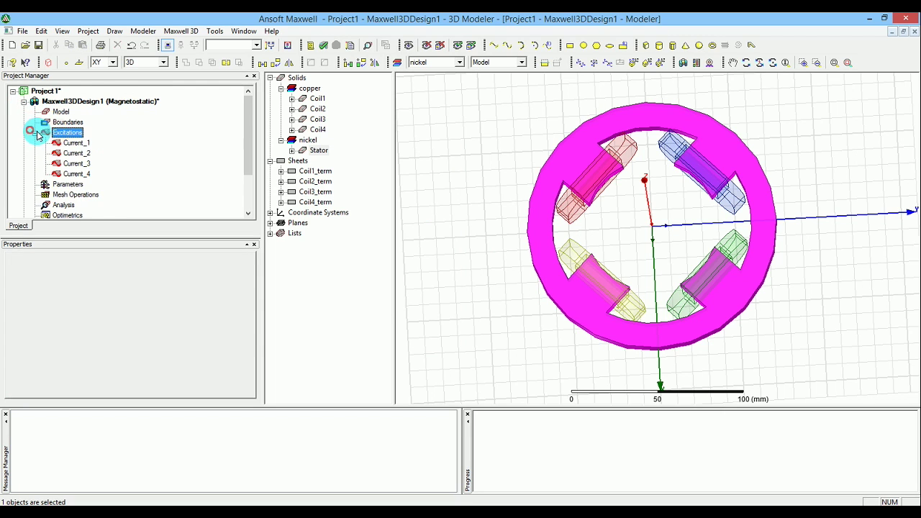
{"action": "left_click", "coordinate": [59, 146]}
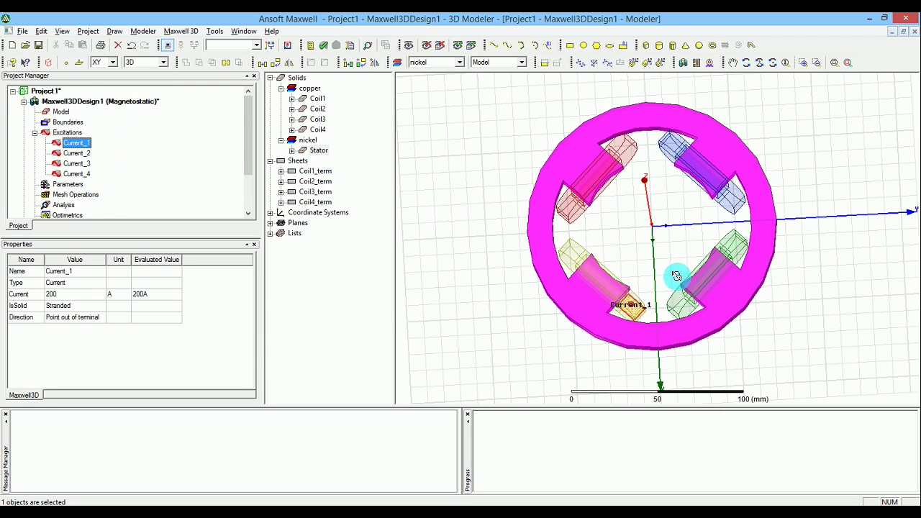
{"action": "left_click_drag", "start_coordinate": [679, 272], "coordinate": [708, 197], "text": "alt"}
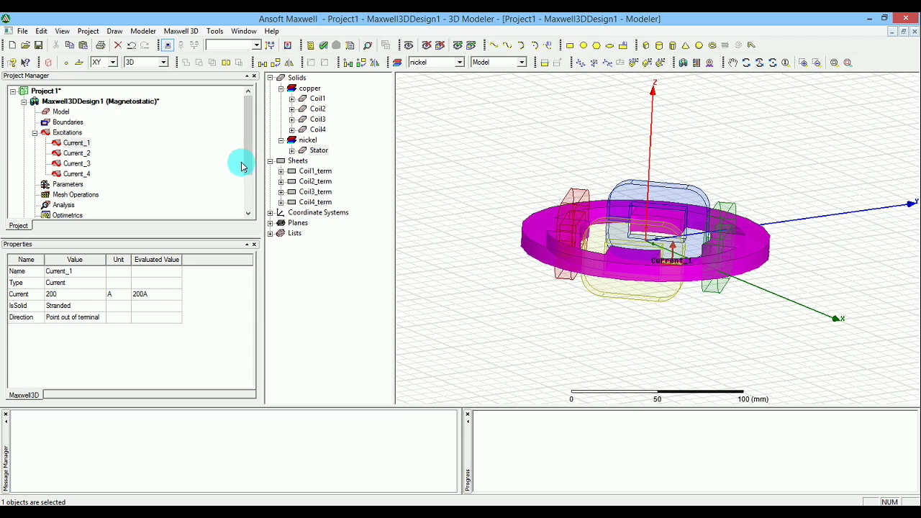
{"action": "left_click", "coordinate": [77, 154]}
{"action": "left_click", "coordinate": [77, 164]}
{"action": "left_click", "coordinate": [78, 175]}
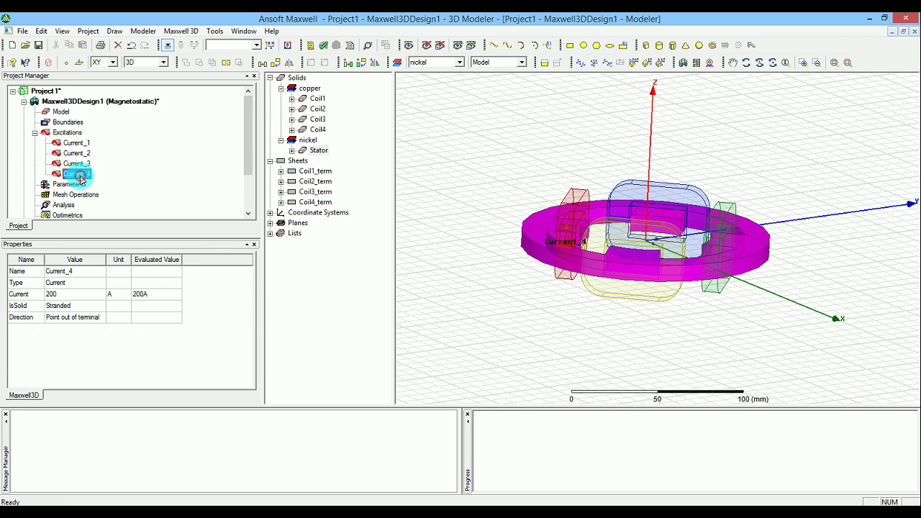
{"action": "left_click", "coordinate": [569, 239]}
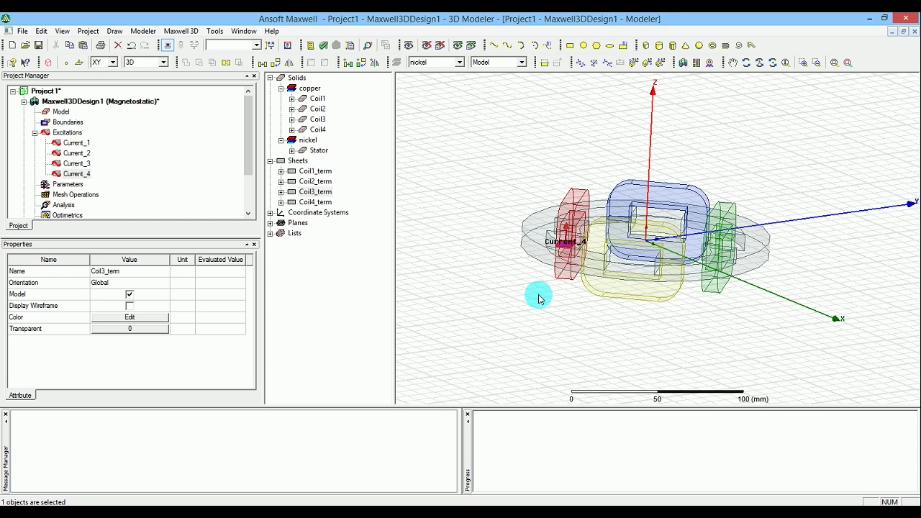
Set vacuum as the default material and open the Create Region dialog.
{"action": "left_click", "coordinate": [452, 225]}
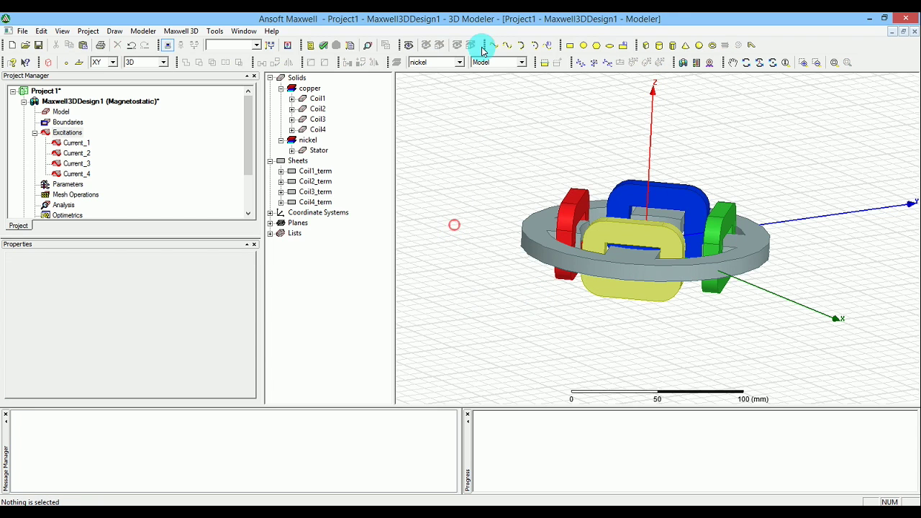
{"action": "left_click", "coordinate": [459, 63]}
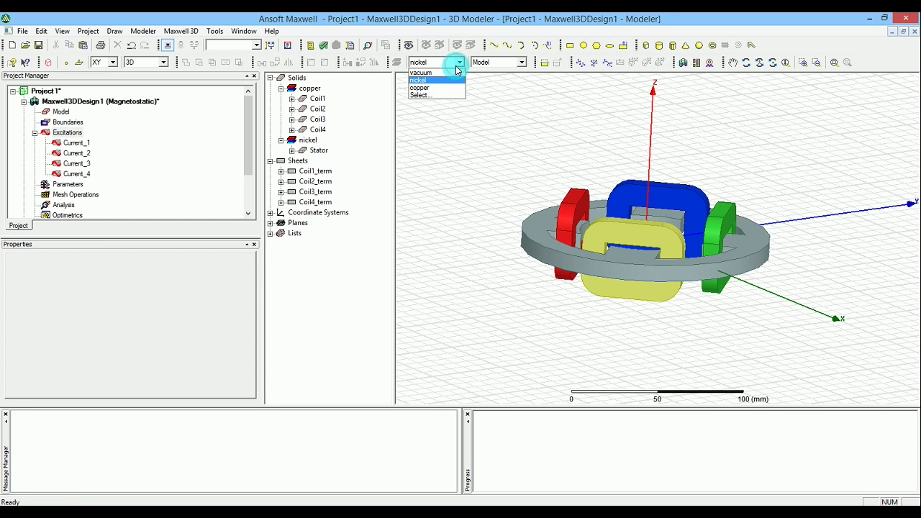
{"action": "left_click", "coordinate": [456, 72]}
{"action": "left_click", "coordinate": [459, 107]}
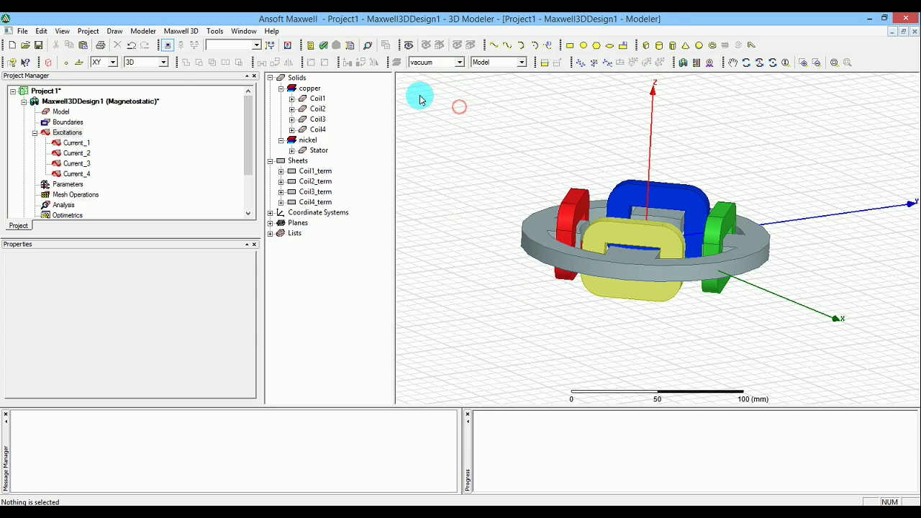
{"action": "left_click", "coordinate": [47, 63]}
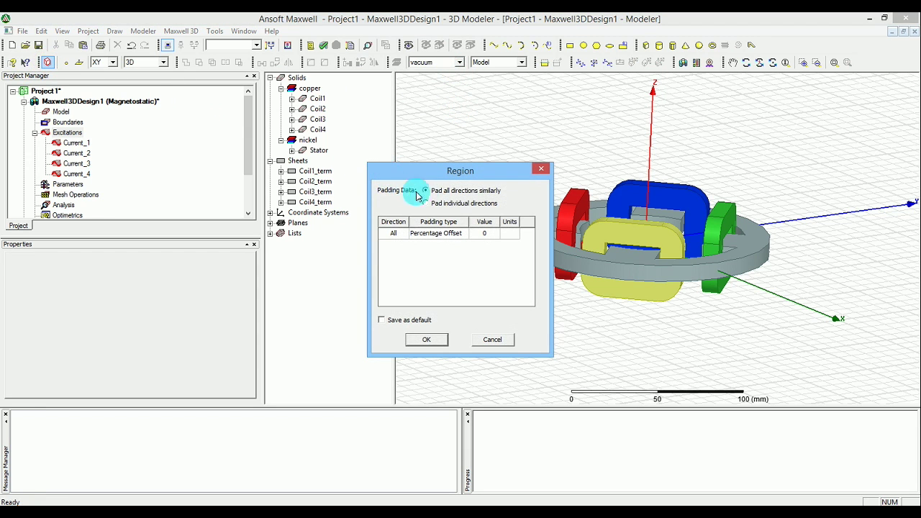
Create the vacuum region with a 100 percent offset in all directions, then fit it in view.
{"action": "left_click", "coordinate": [488, 234]}
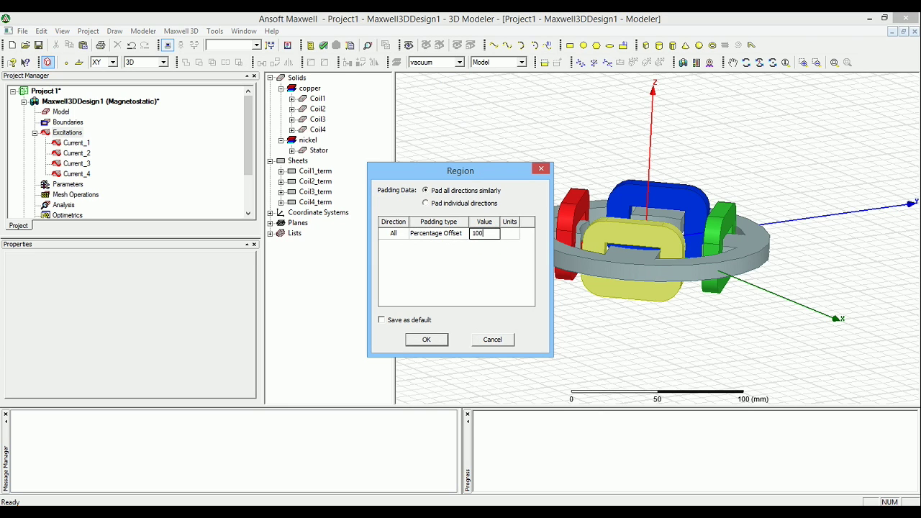
{"action": "double_click", "coordinate": [488, 235]}
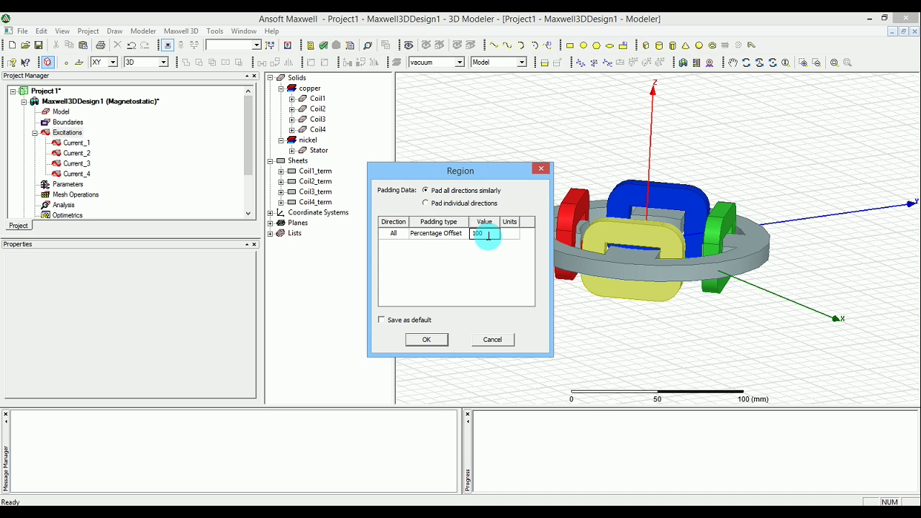
{"action": "left_click", "coordinate": [426, 339]}
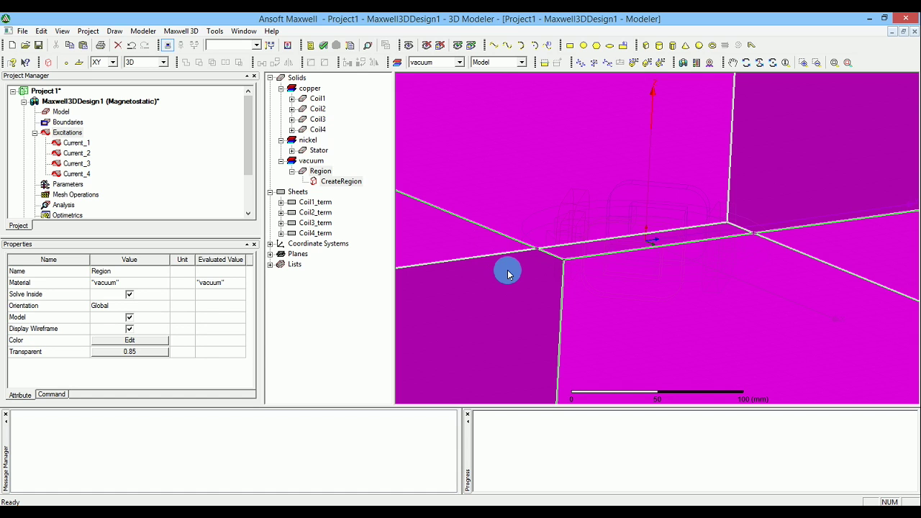
{"action": "key", "text": "ctrl+d"}
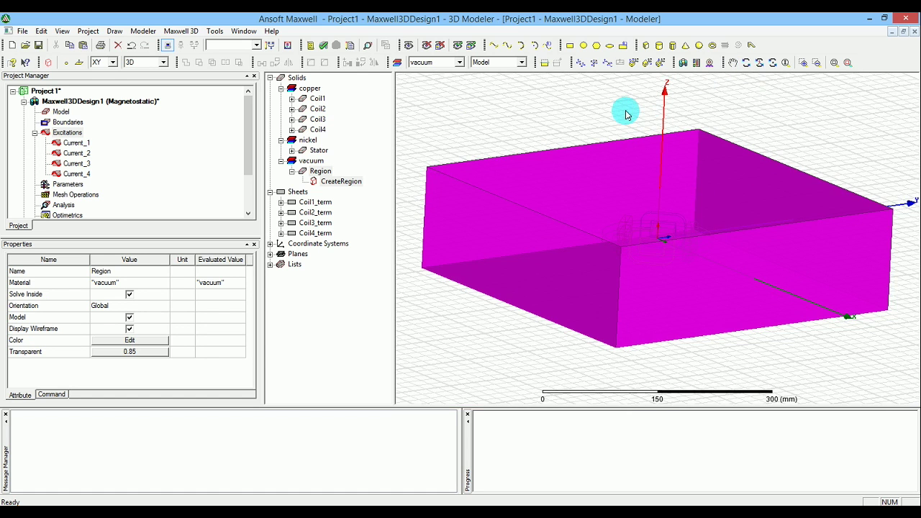
Validate the design, note the missing solution setup error, and open the Analysis context menu.
{"action": "left_click", "coordinate": [626, 115]}
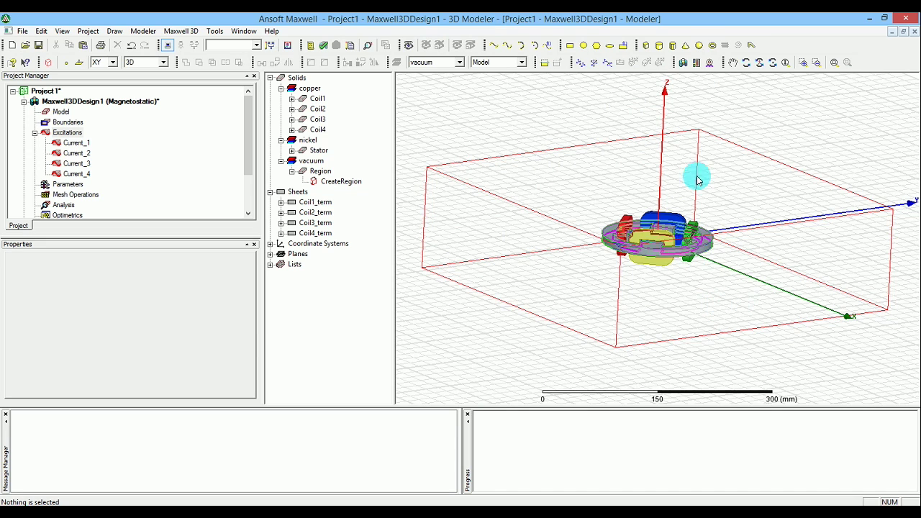
{"action": "left_click", "coordinate": [773, 63]}
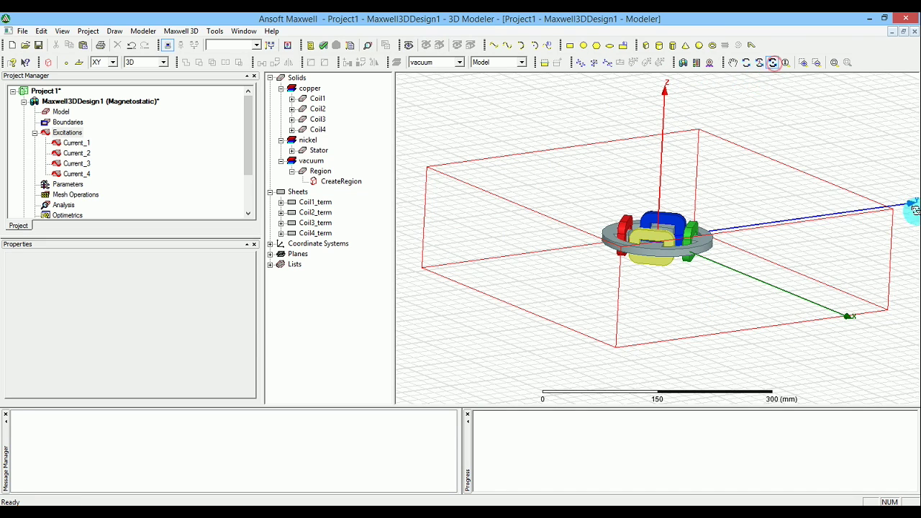
{"action": "left_click_drag", "start_coordinate": [913, 206], "coordinate": [525, 298]}
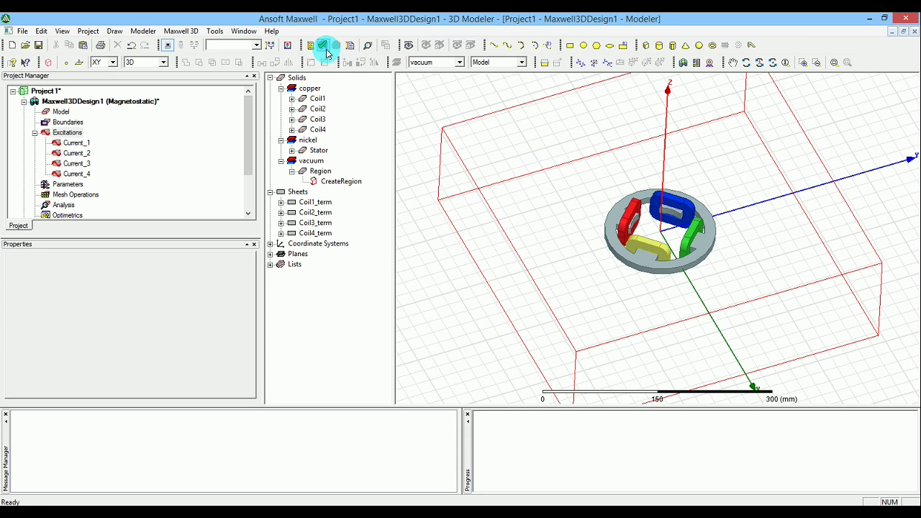
{"action": "left_click", "coordinate": [324, 47]}
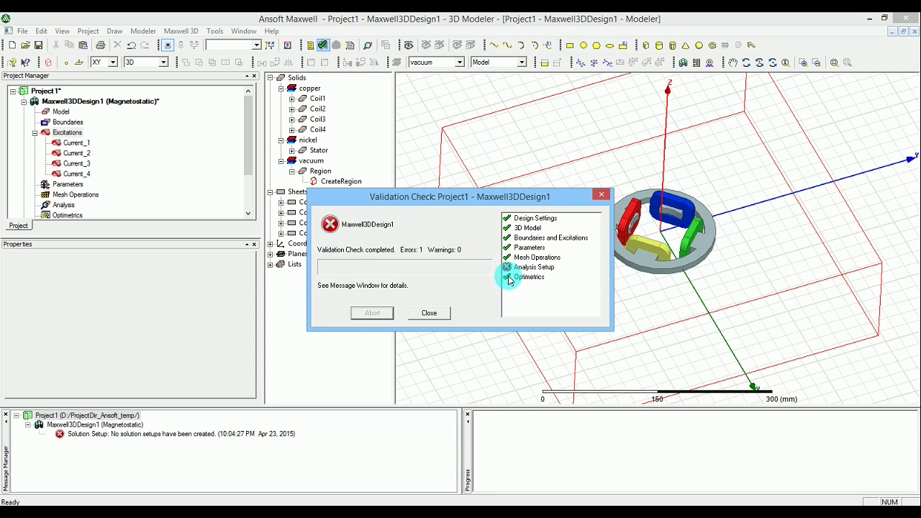
{"action": "left_click", "coordinate": [430, 314]}
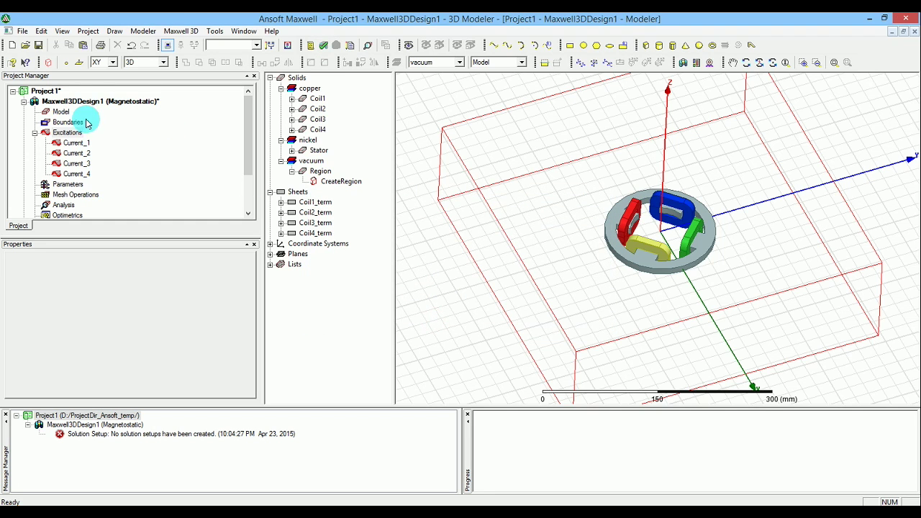
{"action": "left_click", "coordinate": [66, 207]}
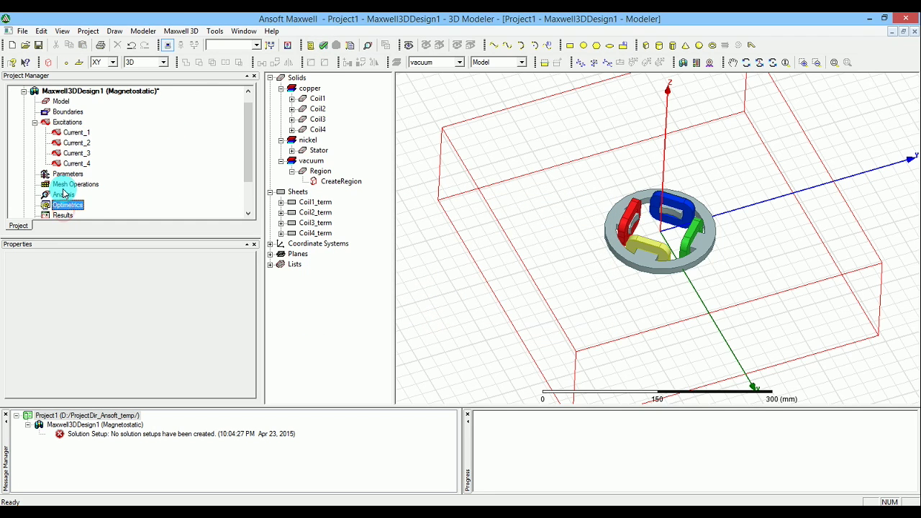
{"action": "right_click", "coordinate": [63, 196]}
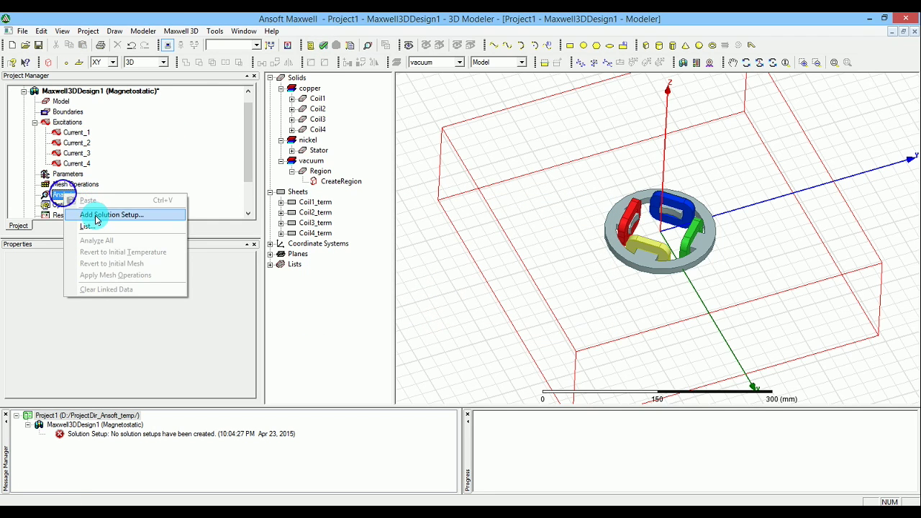
Add default solution setup Setup1 (10 maximum passes, 1% error) and rerun design validation.
{"action": "left_click", "coordinate": [92, 213]}
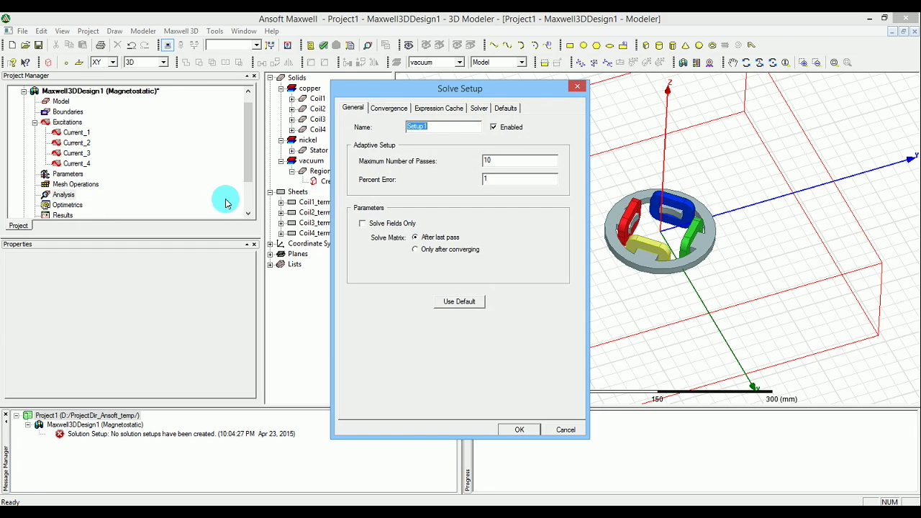
{"action": "key", "text": "Return"}
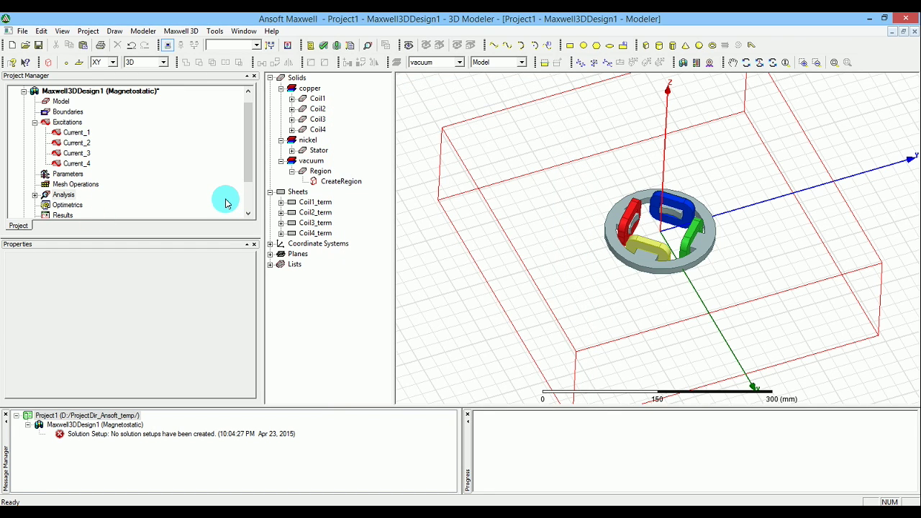
{"action": "left_click", "coordinate": [332, 46]}
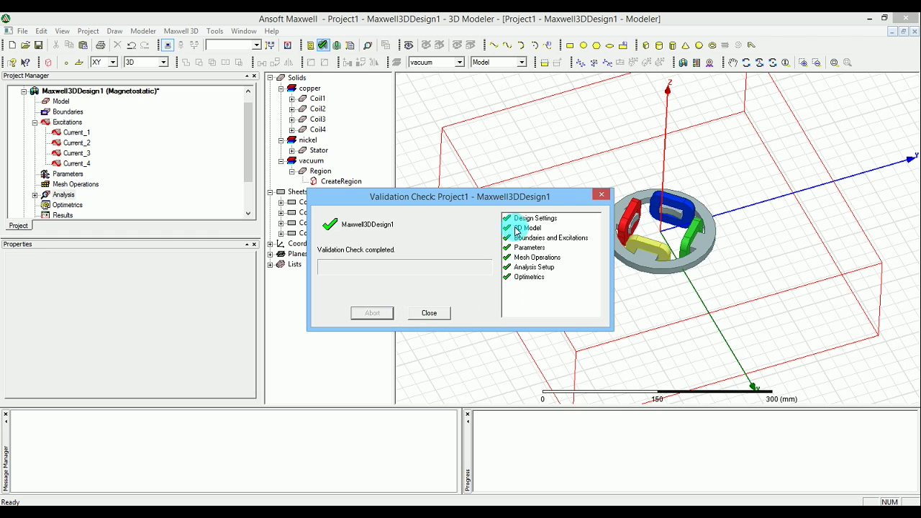
Close the validation results after confirming every check shows a green tick.
{"action": "left_click", "coordinate": [443, 311]}
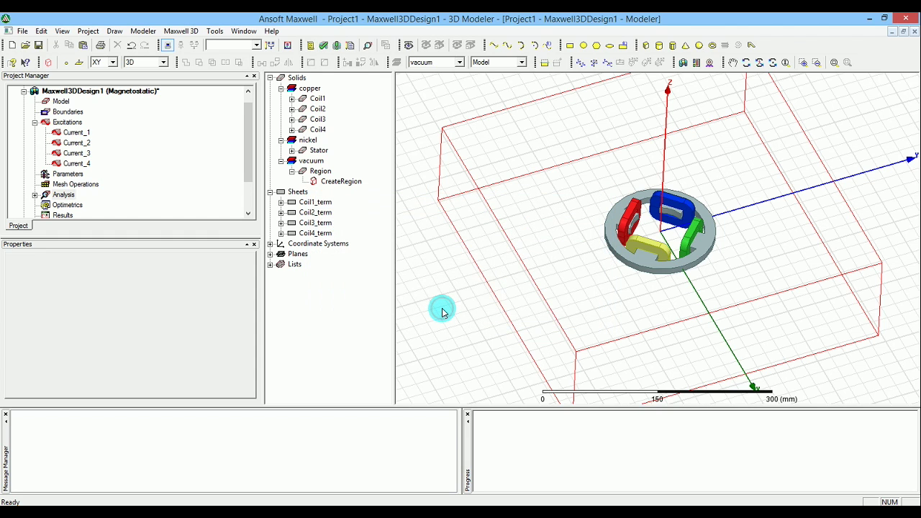